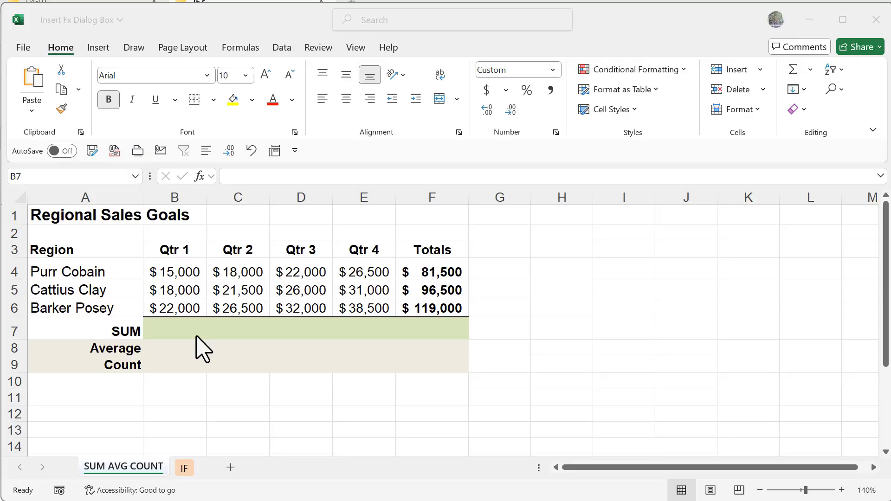
Step: Search the function library for "sum" and insert the SUM function in cell B7
{"action": "left_click", "coordinate": [169, 331]}
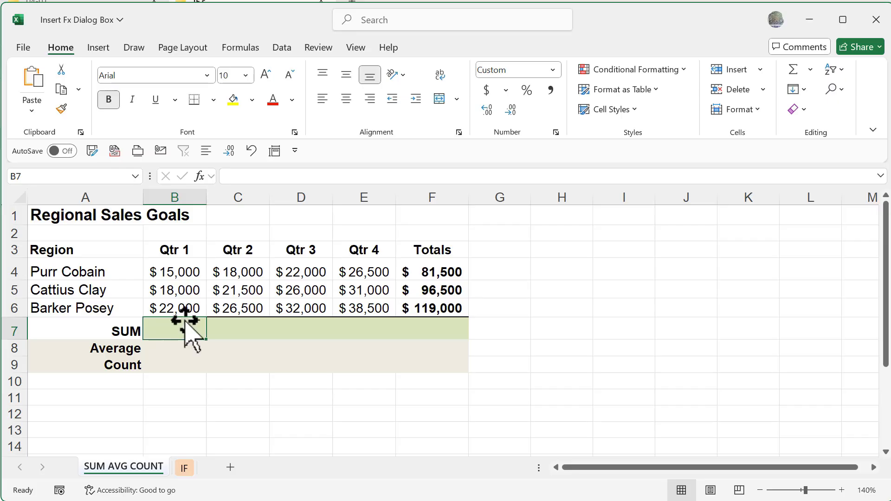
{"action": "left_click", "coordinate": [201, 181]}
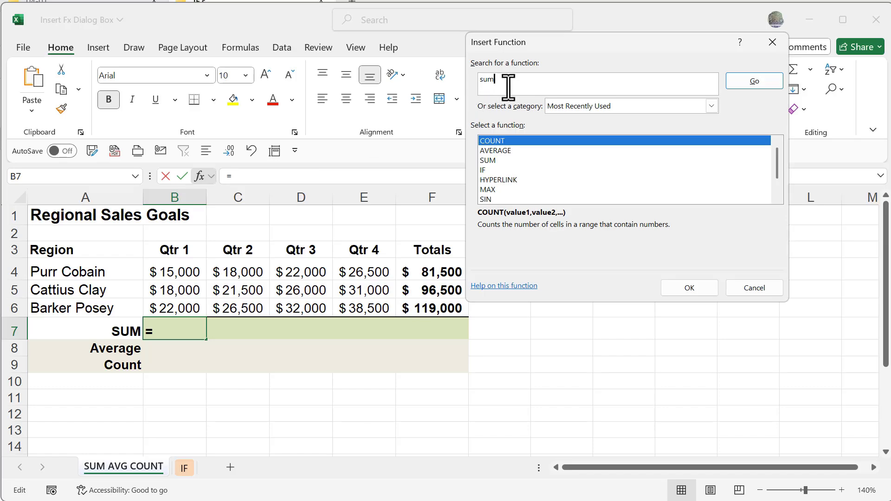
{"action": "left_click", "coordinate": [753, 82]}
{"action": "left_click", "coordinate": [487, 142]}
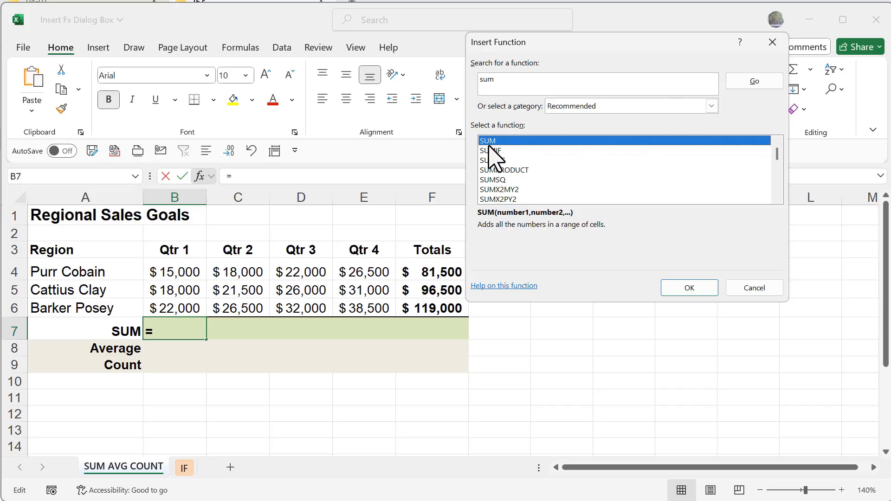
{"action": "left_click", "coordinate": [688, 289]}
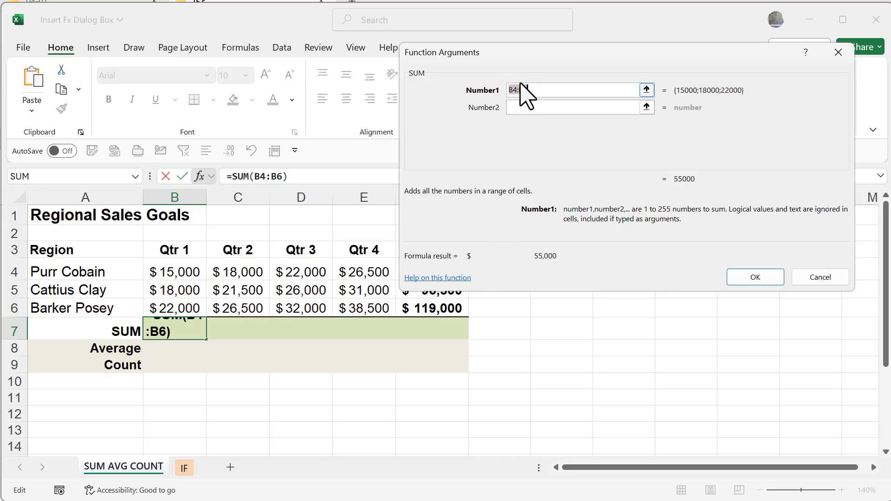
Step: Clear the suggested Number1 argument, reselect the Qtr 1 range B4:B6 as the argument and complete the SUM formula
{"action": "left_click", "coordinate": [532, 88]}
{"action": "key", "text": "BackSpace"}
{"action": "key", "text": "BackSpace"}
{"action": "key", "text": "BackSpace"}
{"action": "key", "text": "BackSpace"}
{"action": "key", "text": "BackSpace"}
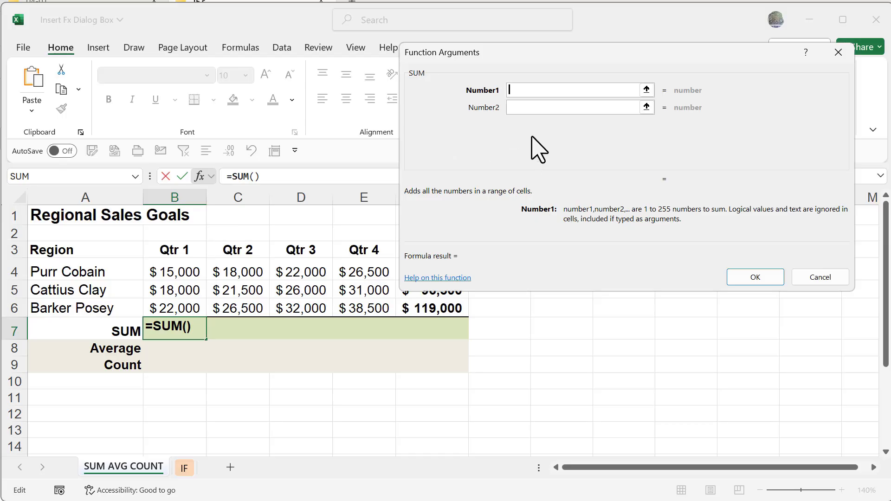
{"action": "left_click_drag", "start_coordinate": [179, 273], "coordinate": [178, 305]}
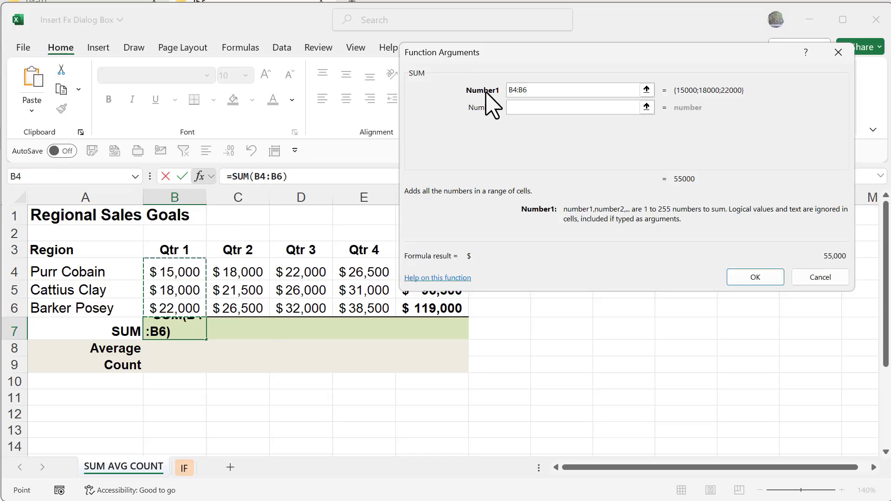
{"action": "left_click", "coordinate": [756, 278]}
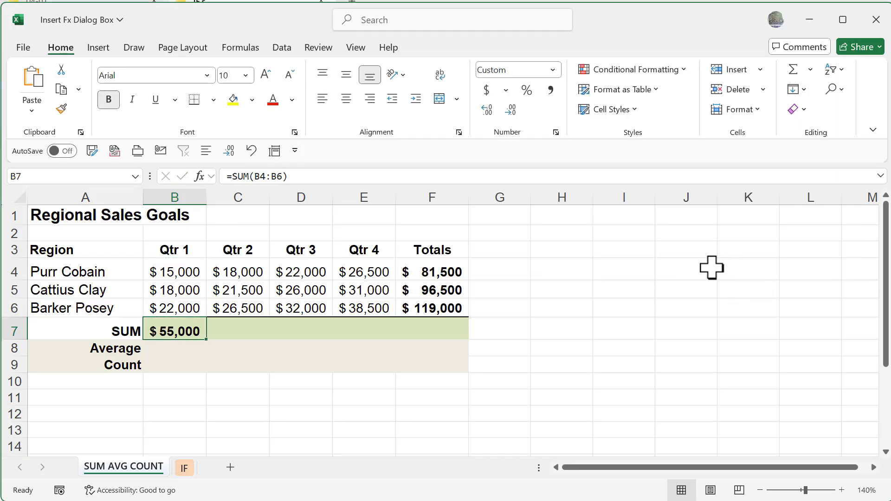
Step: Search for "average" and insert an AVERAGE function in cell B8 over the Qtr 1 range B4:B6
{"action": "left_click", "coordinate": [166, 351]}
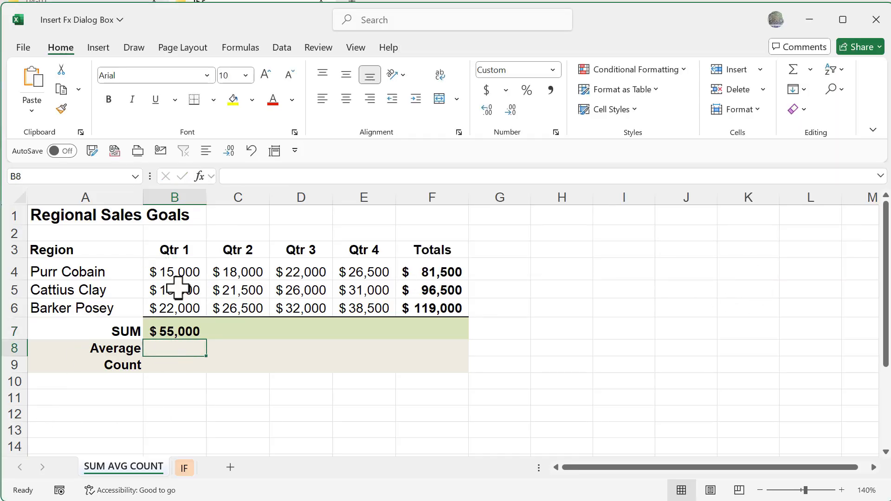
{"action": "left_click", "coordinate": [201, 176]}
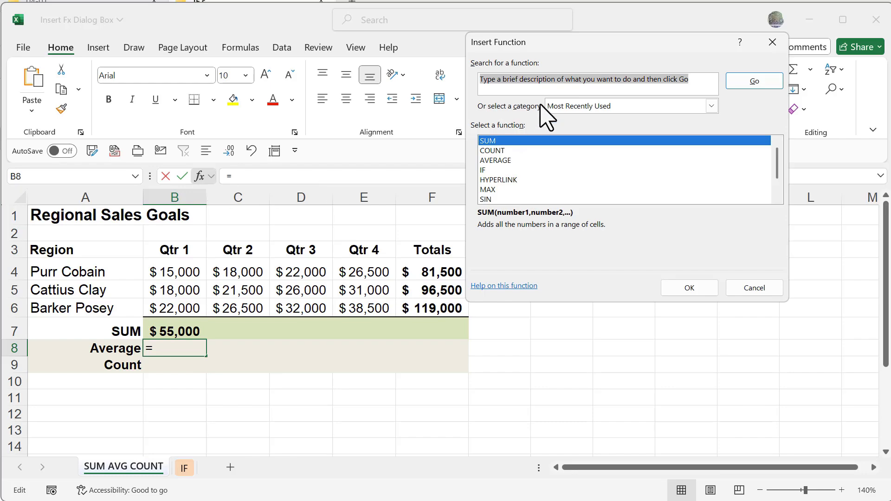
{"action": "type", "text": "average"}
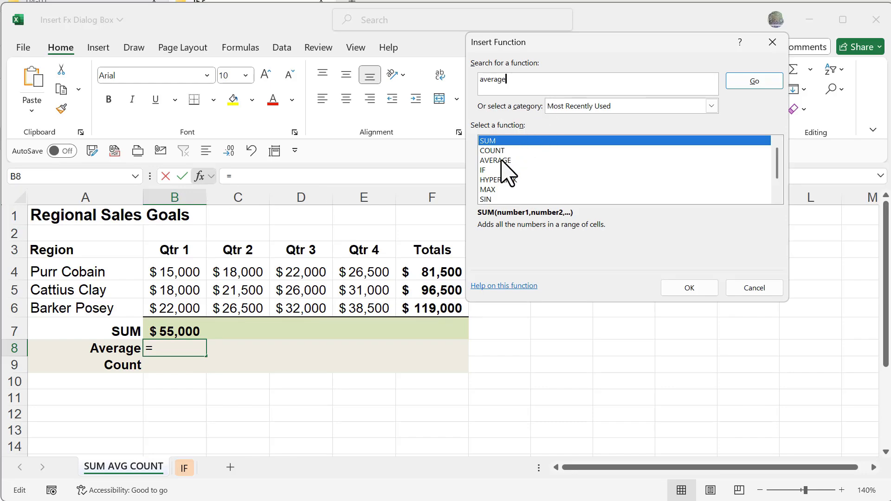
{"action": "left_click", "coordinate": [751, 83]}
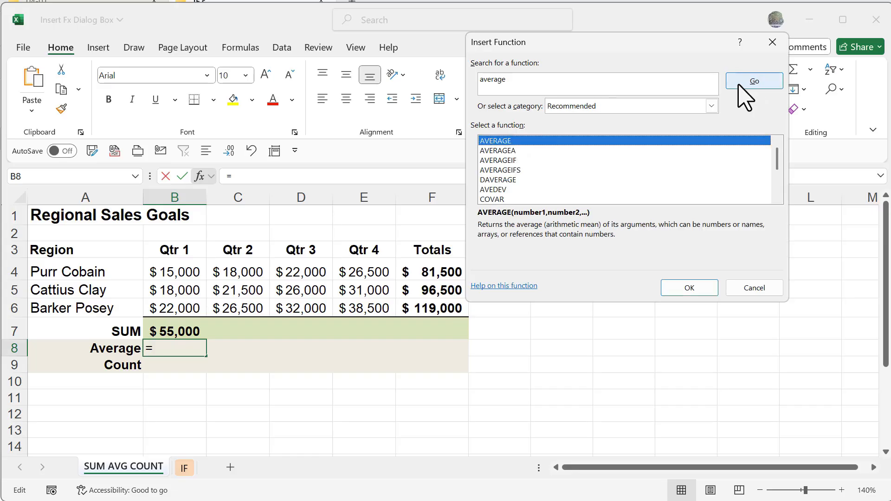
{"action": "left_click", "coordinate": [691, 288]}
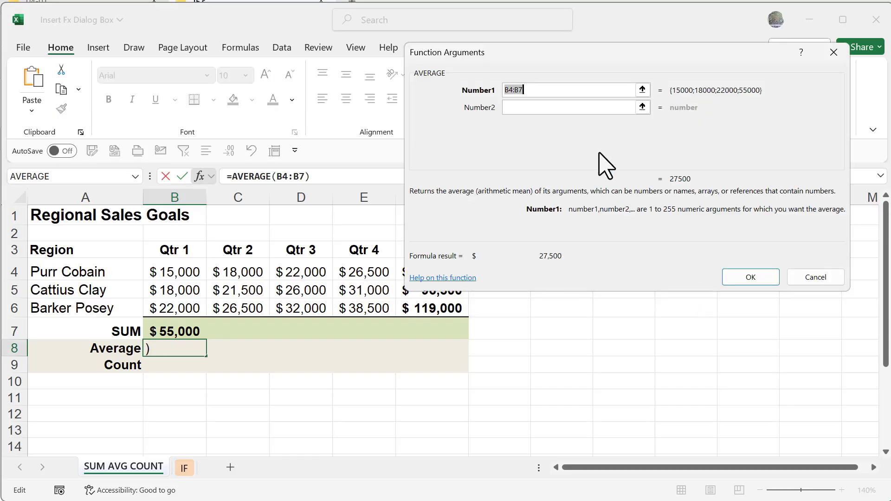
{"action": "left_click_drag", "start_coordinate": [183, 268], "coordinate": [182, 306]}
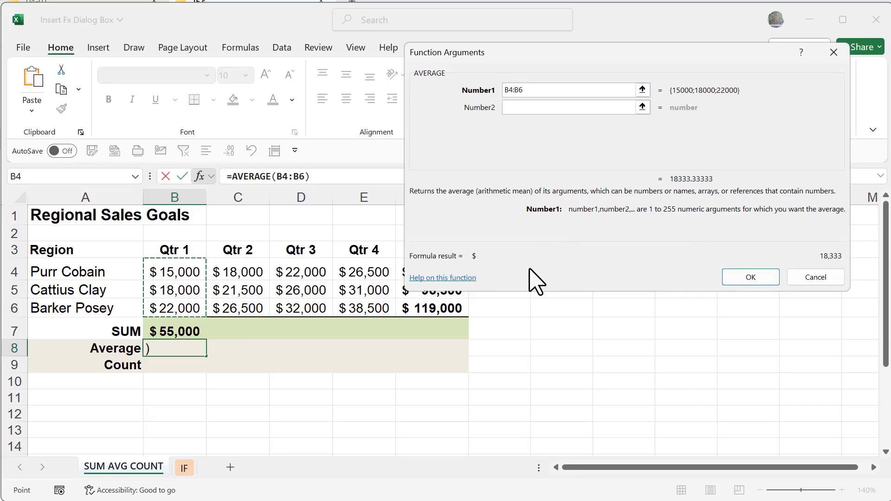
{"action": "left_click", "coordinate": [746, 278]}
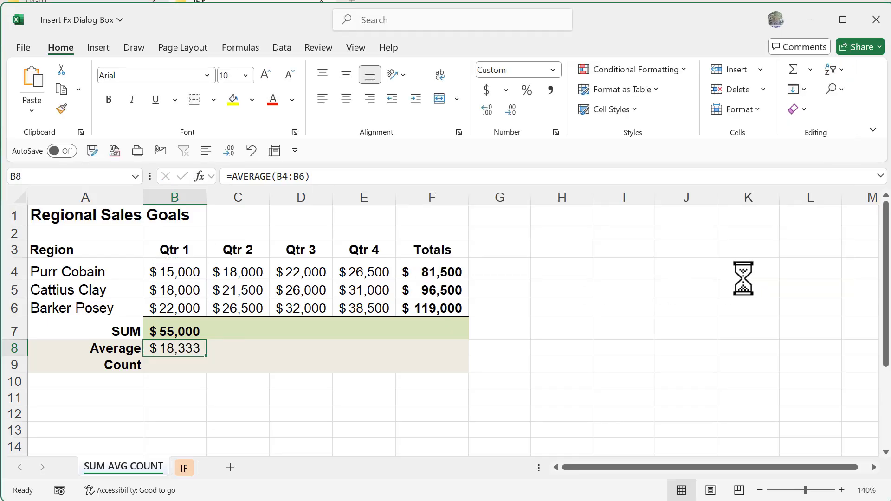
Step: Insert a COUNT function from the most recently used functions in cell B9, counting the quarterly values in B4:E6
{"action": "left_click", "coordinate": [160, 369]}
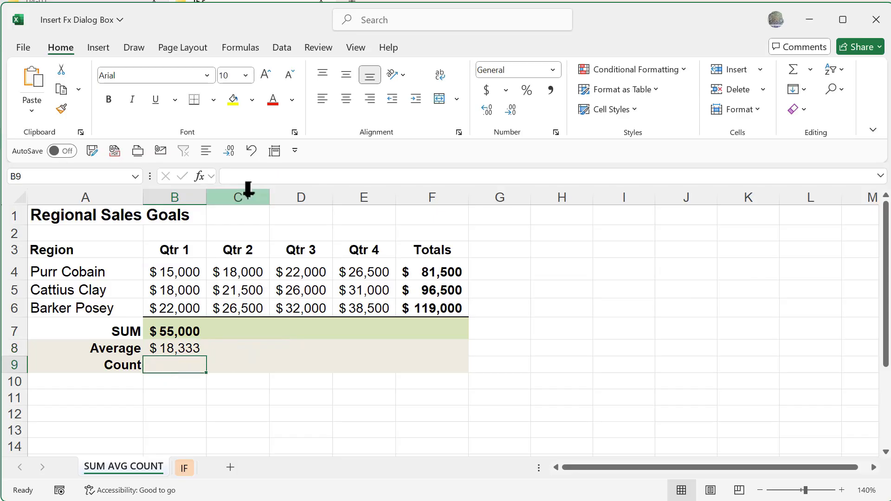
{"action": "left_click", "coordinate": [200, 176]}
{"action": "left_click", "coordinate": [491, 160]}
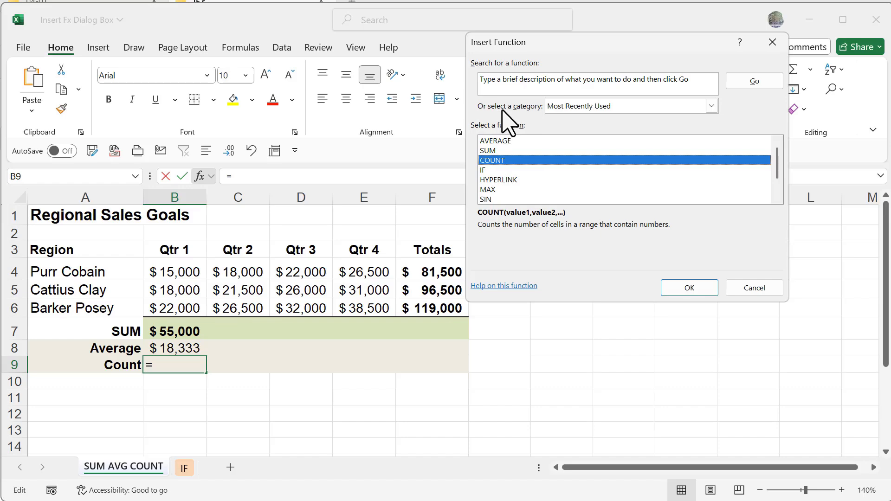
{"action": "left_click", "coordinate": [711, 106]}
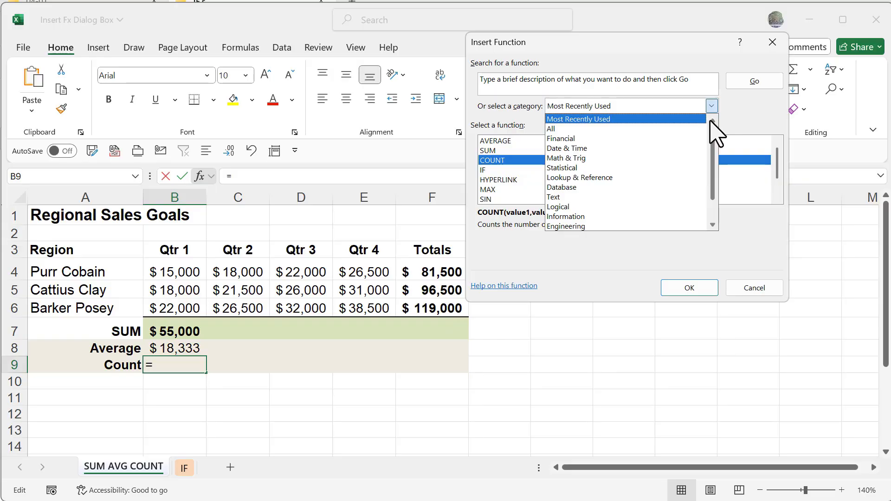
{"action": "left_click", "coordinate": [729, 121]}
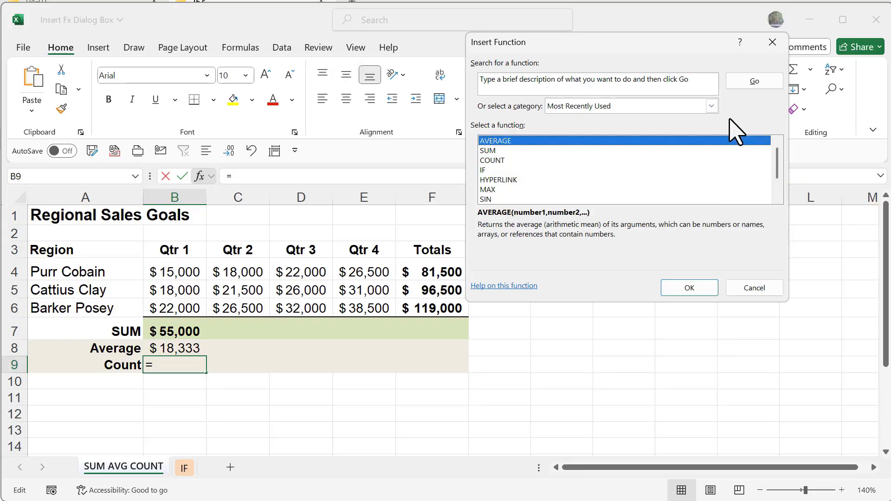
{"action": "left_click", "coordinate": [495, 160]}
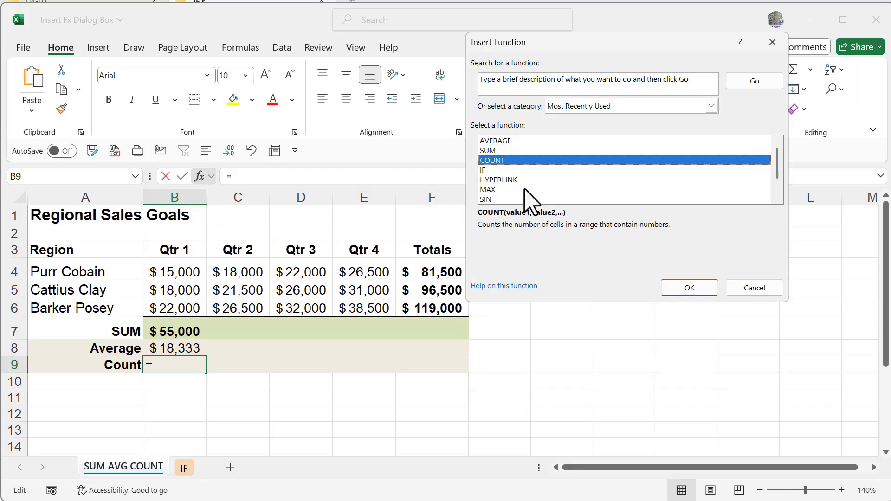
{"action": "left_click", "coordinate": [686, 290]}
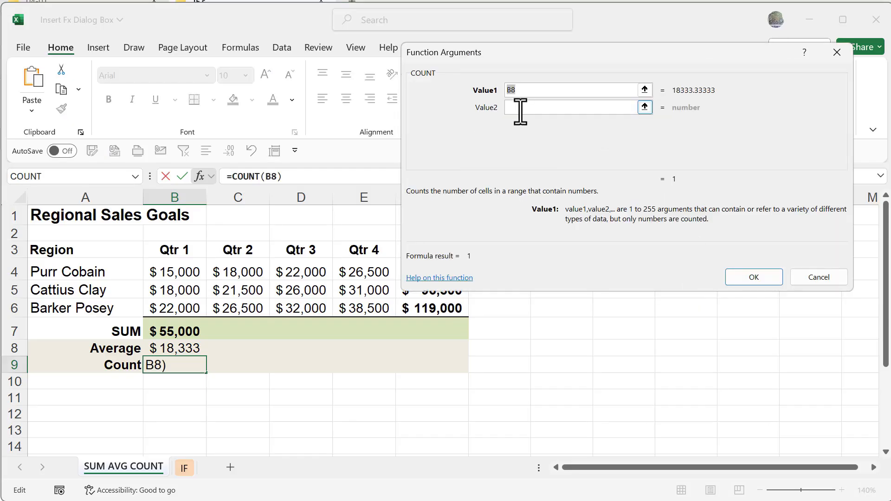
{"action": "left_click_drag", "start_coordinate": [198, 274], "coordinate": [360, 313]}
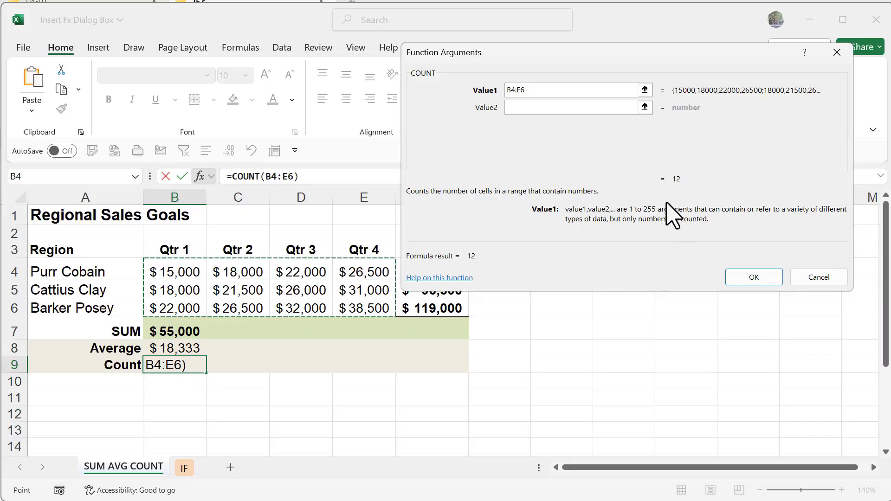
{"action": "left_click", "coordinate": [747, 281]}
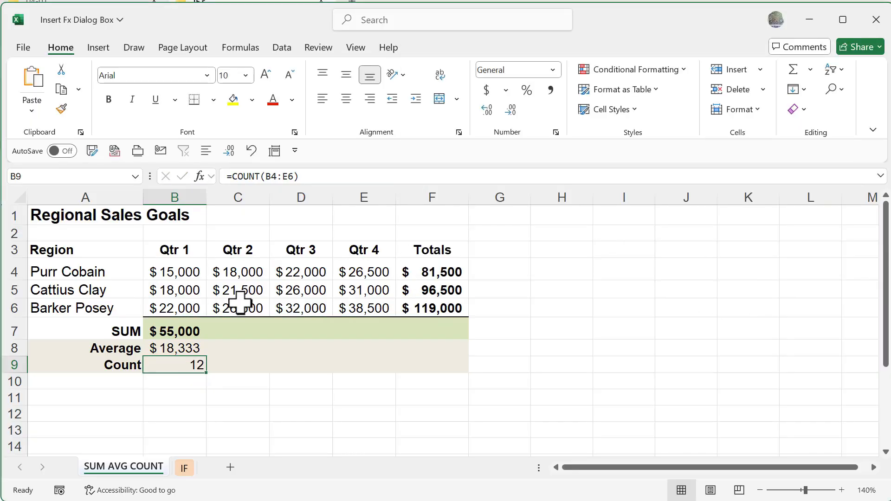
Step: On the IF sheet, insert the IF function in cell C2 from the most recently used functions
{"action": "left_click", "coordinate": [184, 467]}
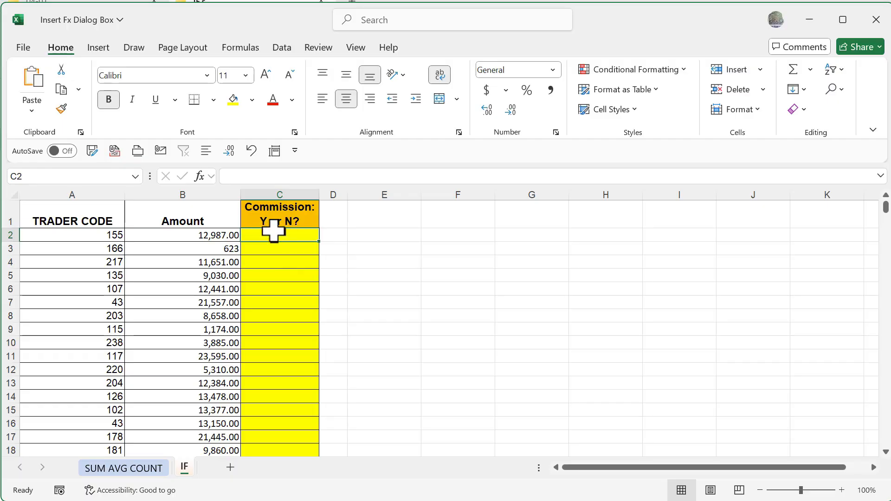
{"action": "left_click", "coordinate": [200, 176]}
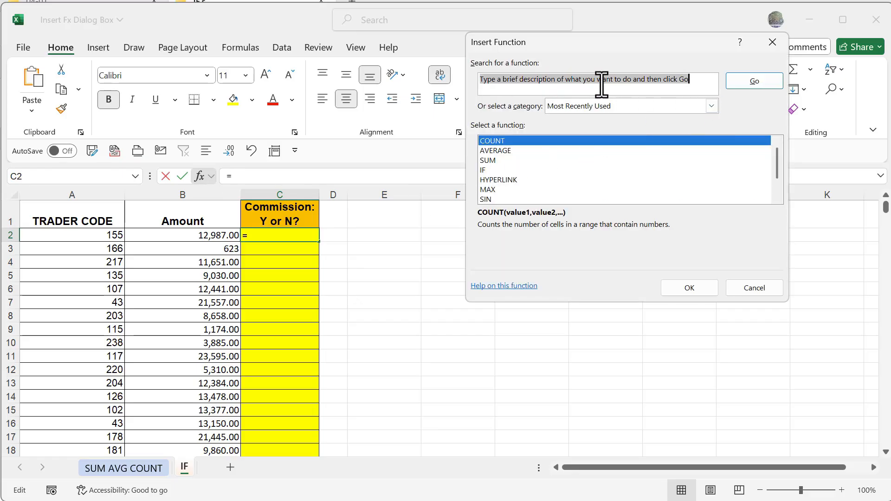
{"action": "left_click", "coordinate": [711, 106]}
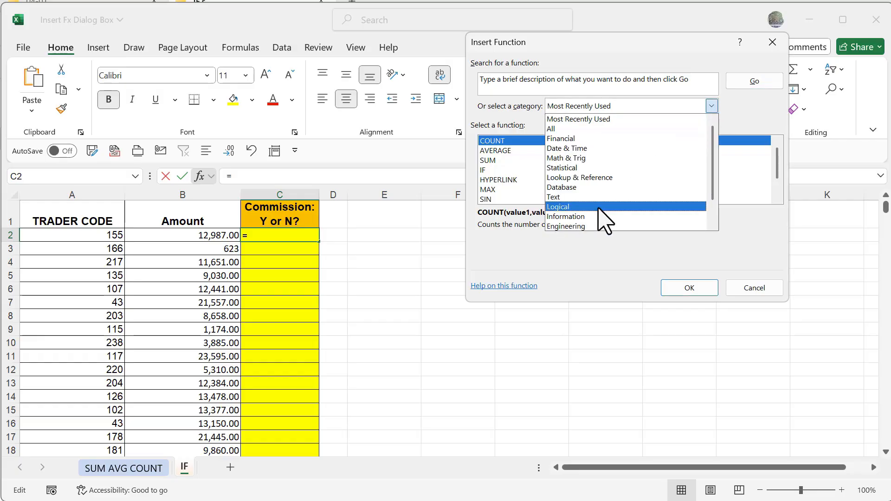
{"action": "left_click", "coordinate": [755, 109]}
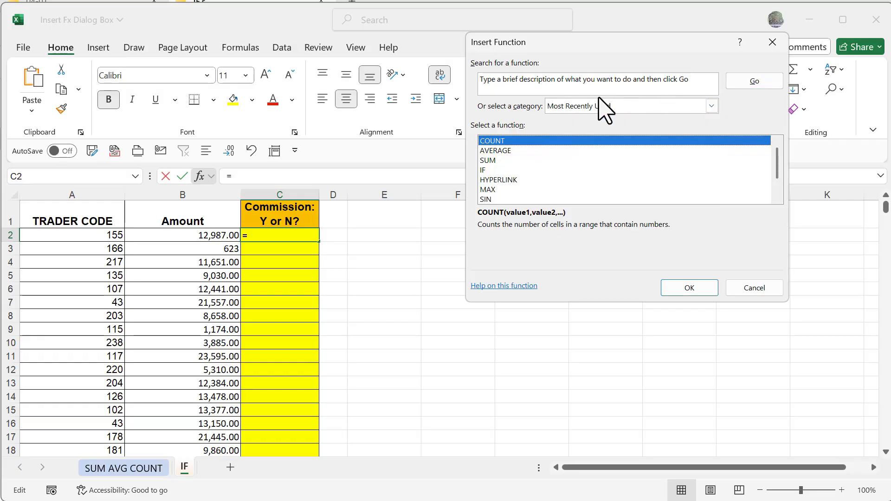
{"action": "left_click", "coordinate": [493, 170]}
{"action": "left_click", "coordinate": [689, 287]}
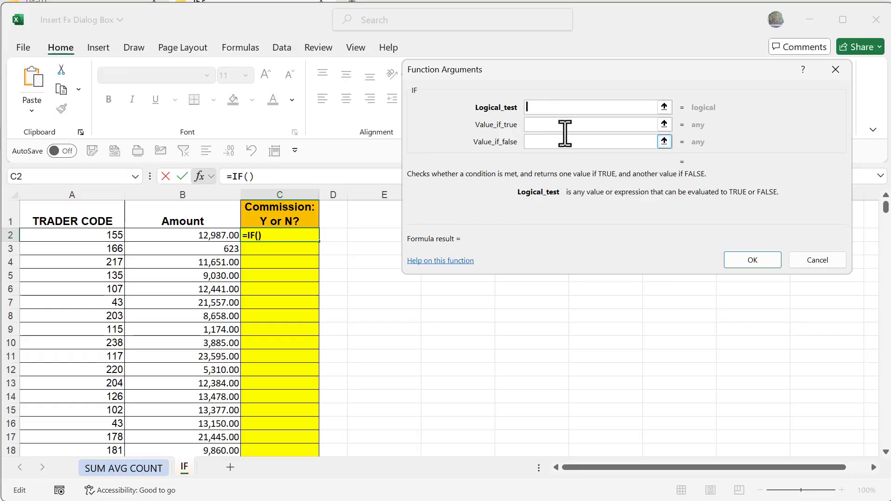
Step: Complete the IF formula with test B2>10000, "Y" if true and "N" if false, and fill it down the Commission column
{"action": "left_click", "coordinate": [188, 236]}
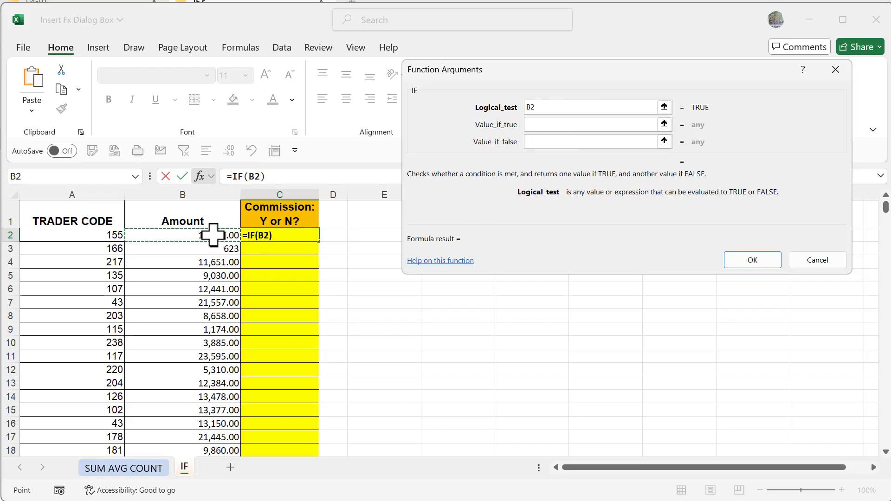
{"action": "type", "text": ">"}
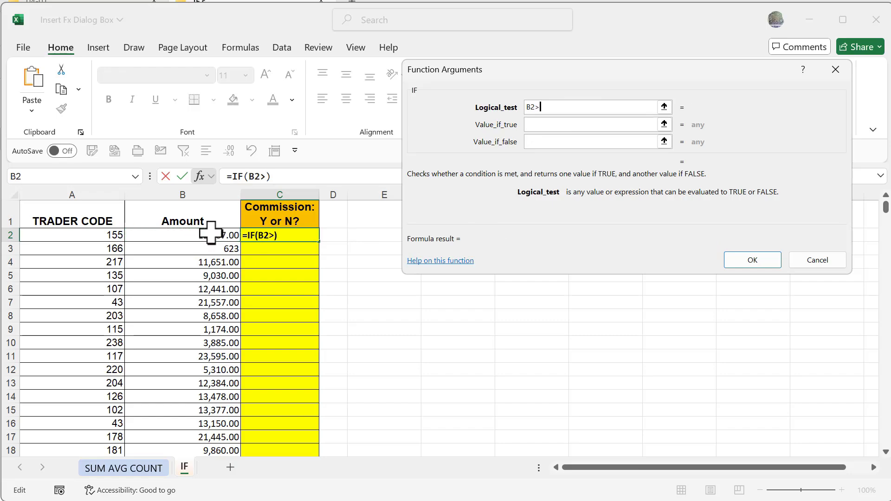
{"action": "type", "text": "10000"}
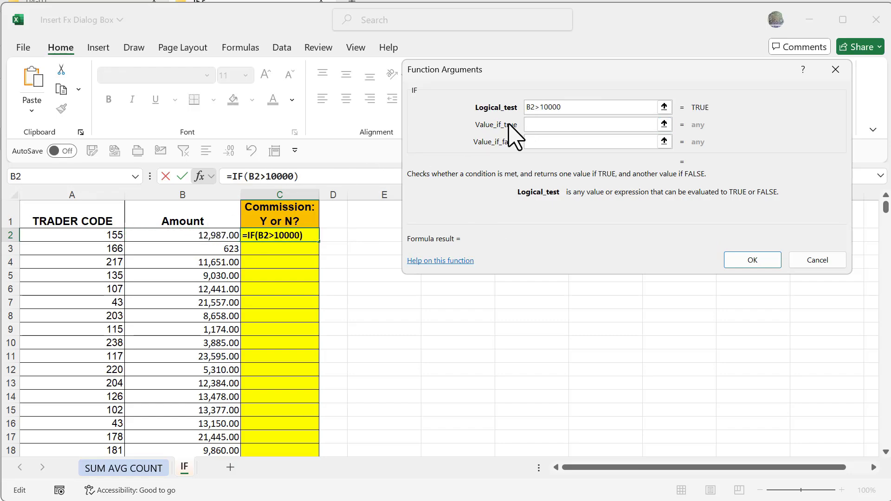
{"action": "left_click", "coordinate": [544, 125]}
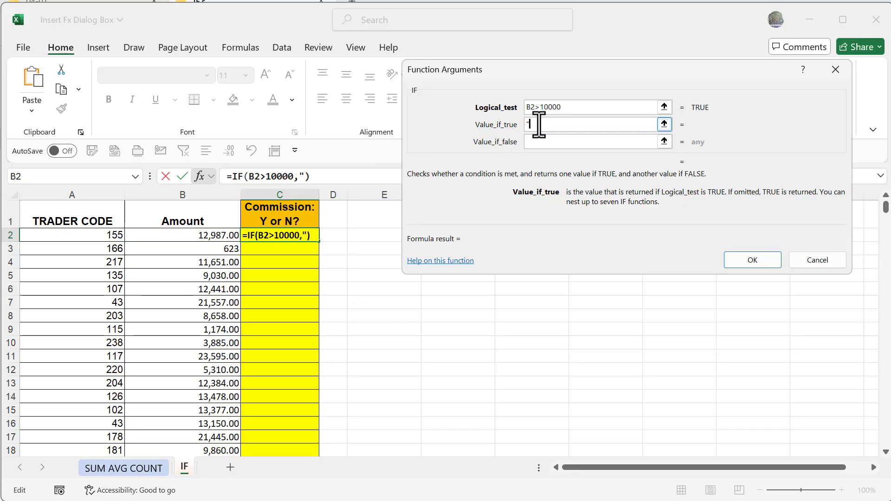
{"action": "type", "text": "\"Y\""}
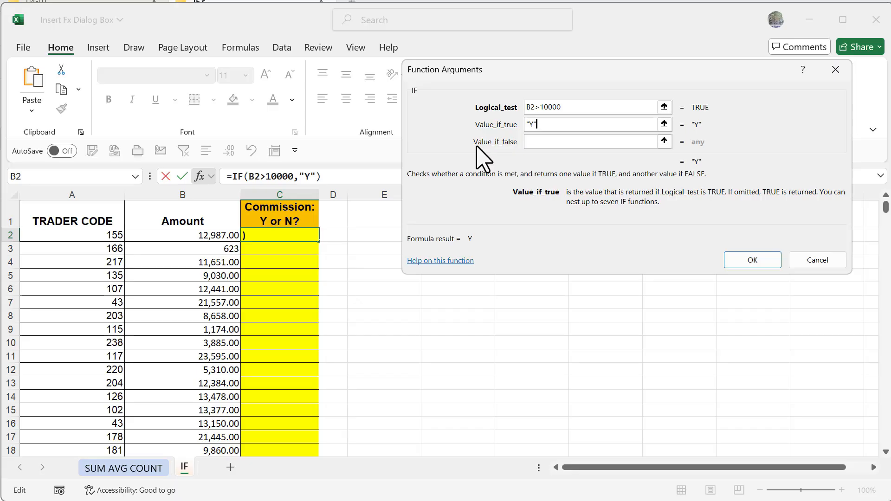
{"action": "left_click", "coordinate": [543, 141]}
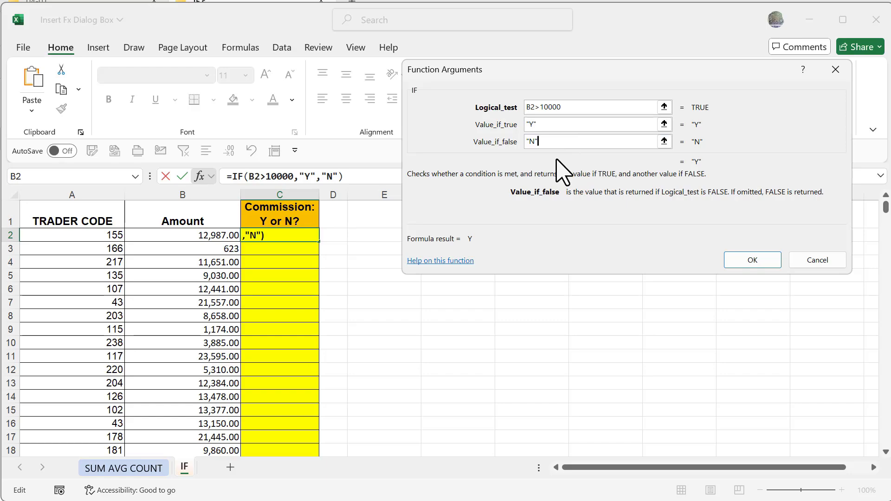
{"action": "left_click", "coordinate": [744, 262]}
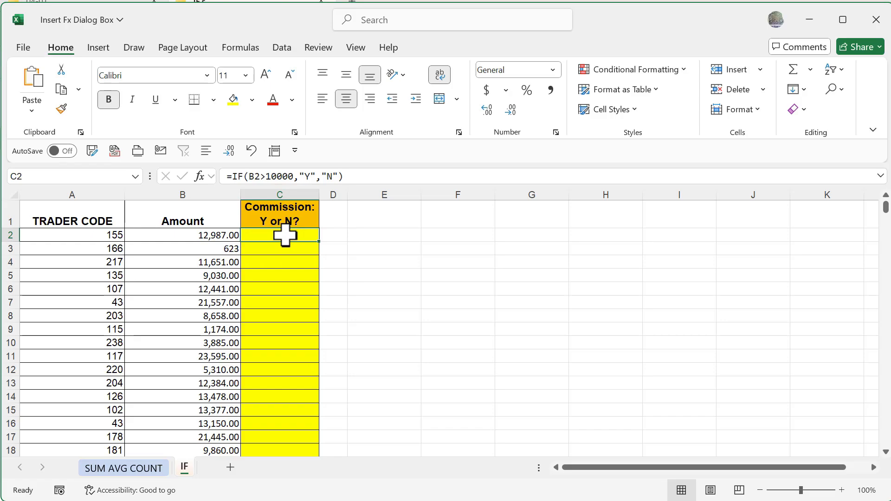
{"action": "double_click", "coordinate": [321, 241]}
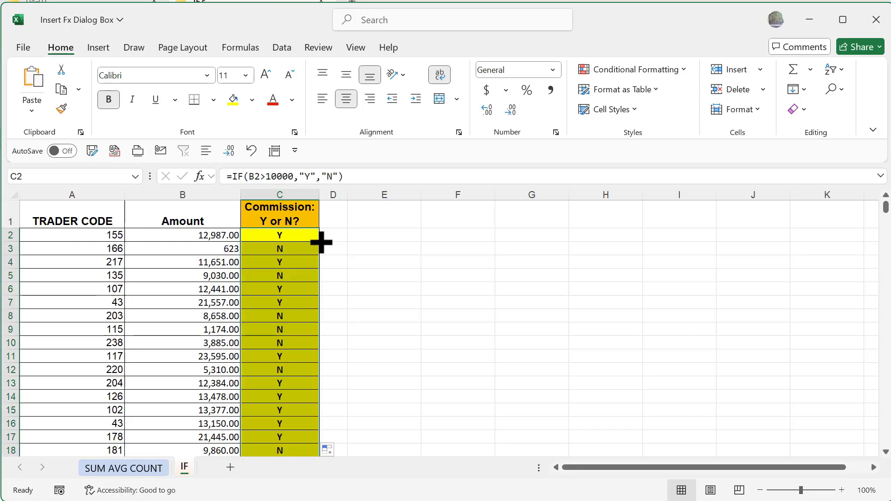
{"action": "left_click", "coordinate": [224, 248]}
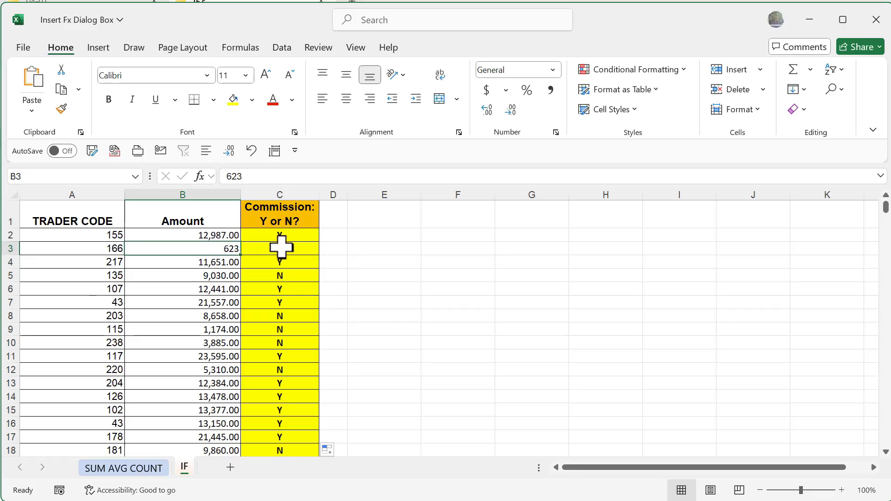